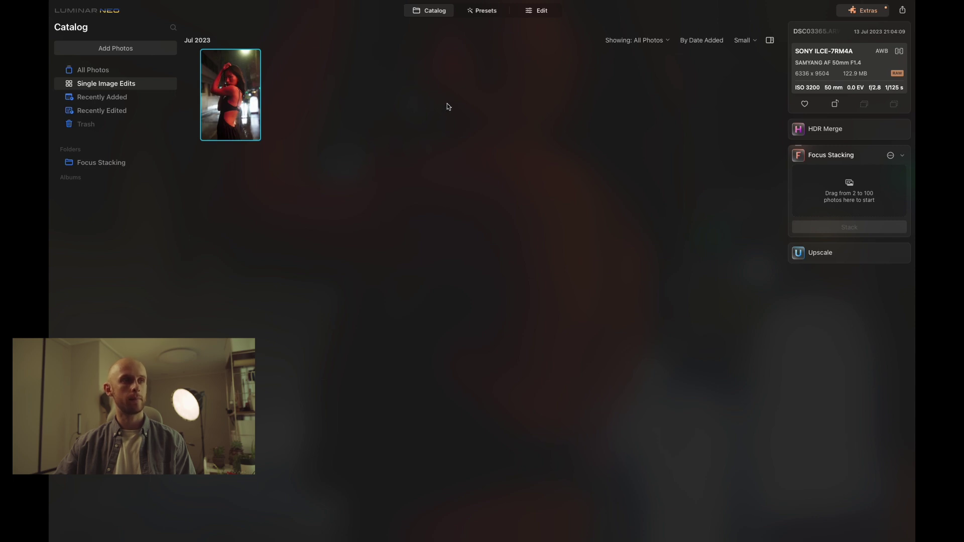
# Step: Open the night street portrait in the editor and expand the Develop tool
pyautogui.click(537, 10)
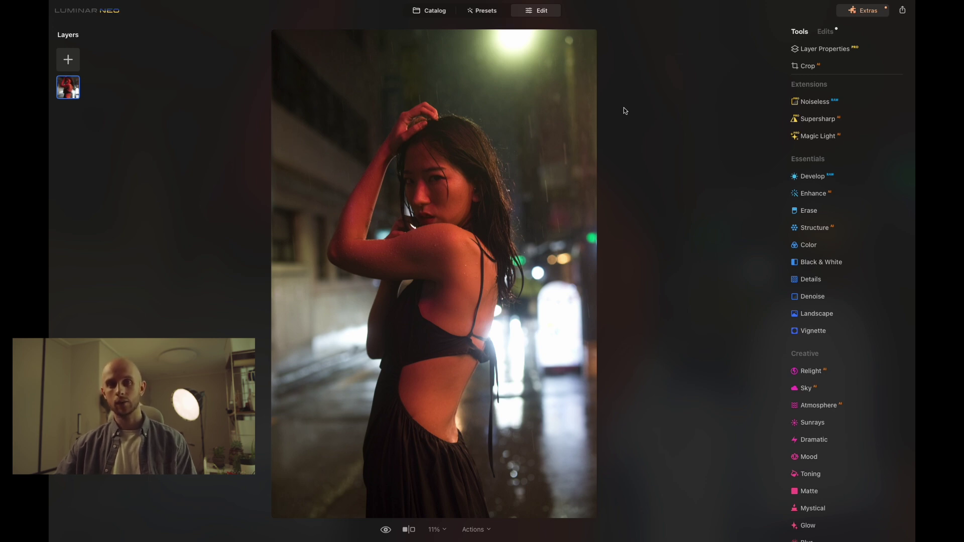
pyautogui.click(813, 176)
# Step: Raise Exposure, set Blacks -6 and Whites -5, and shape a three-point luminosity curve with a lifted black point
pyautogui.moveTo(849, 176); pyautogui.dragTo(843, 216)
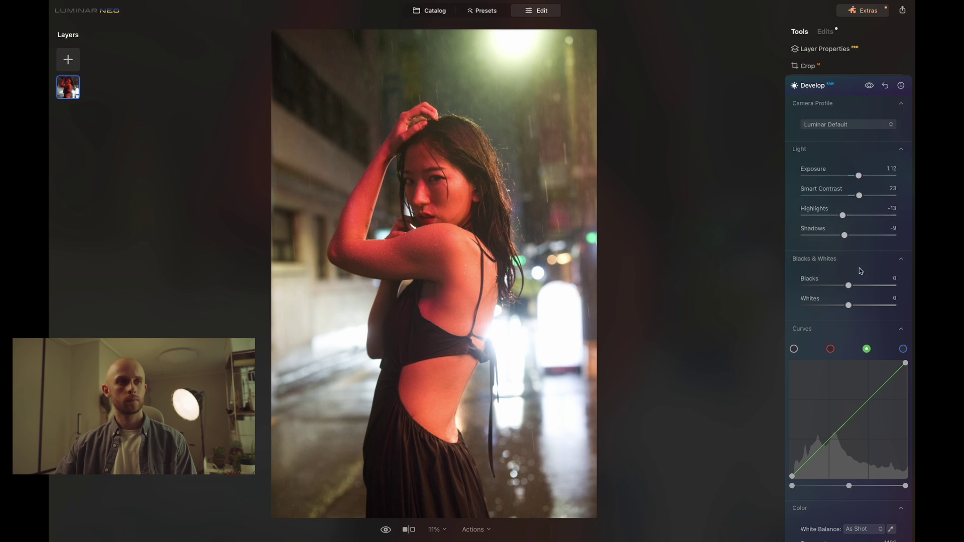
pyautogui.moveTo(848, 285); pyautogui.dragTo(846, 305)
pyautogui.click(794, 349)
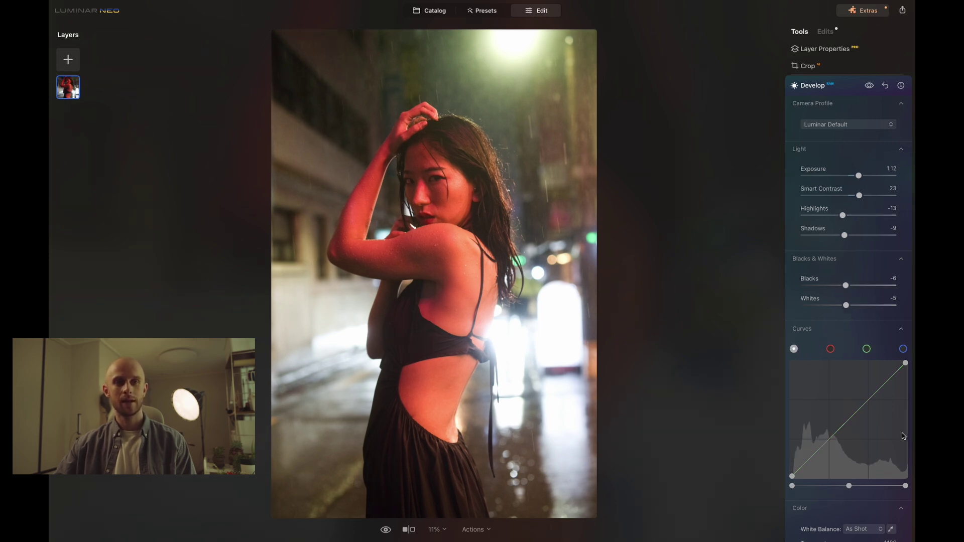
pyautogui.scroll(-1, 857, 405)
pyautogui.moveTo(817, 425); pyautogui.dragTo(815, 421)
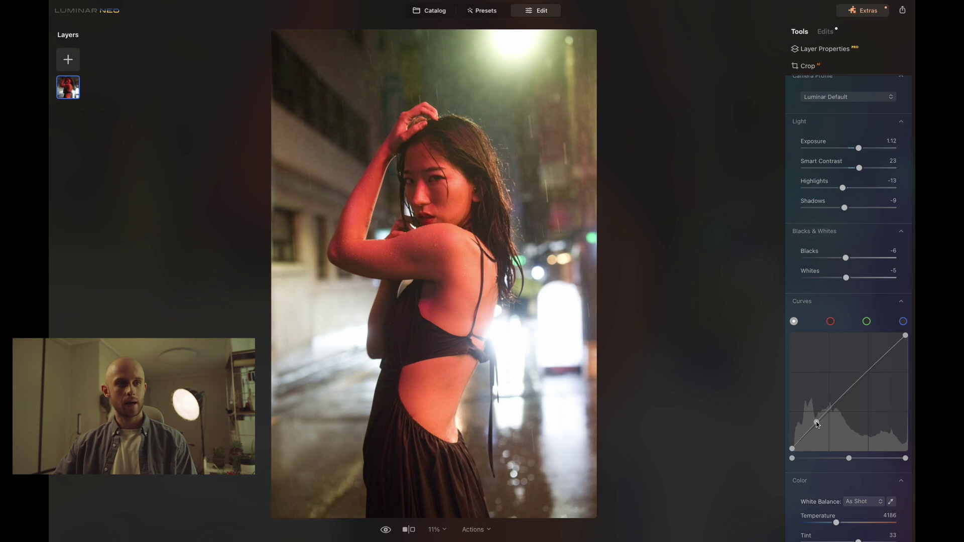
pyautogui.moveTo(873, 368); pyautogui.dragTo(874, 364)
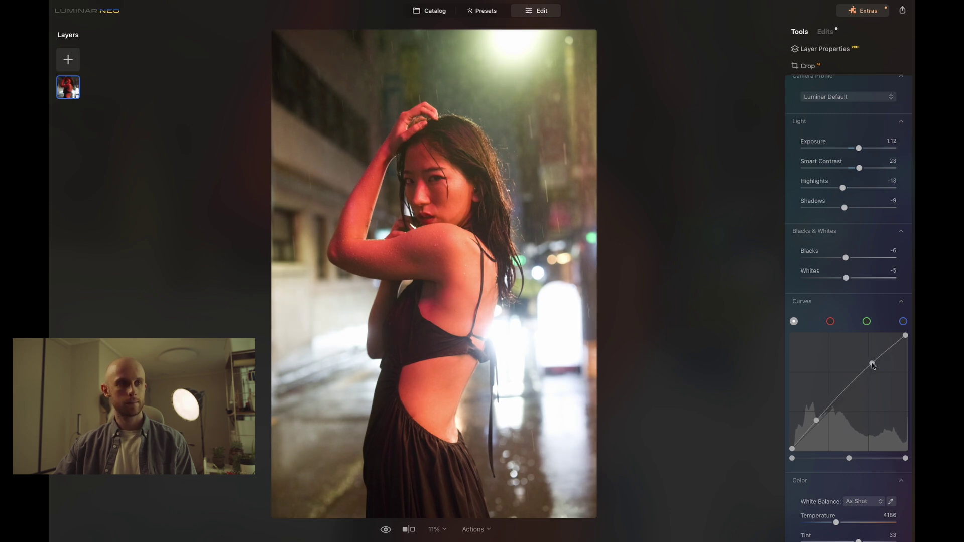
pyautogui.moveTo(842, 397); pyautogui.dragTo(842, 393)
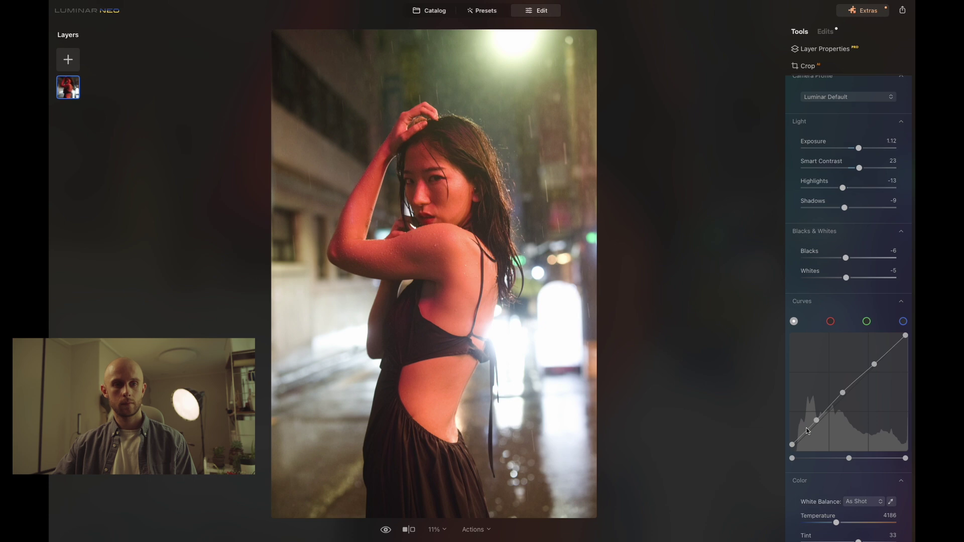
pyautogui.moveTo(816, 421); pyautogui.dragTo(817, 426)
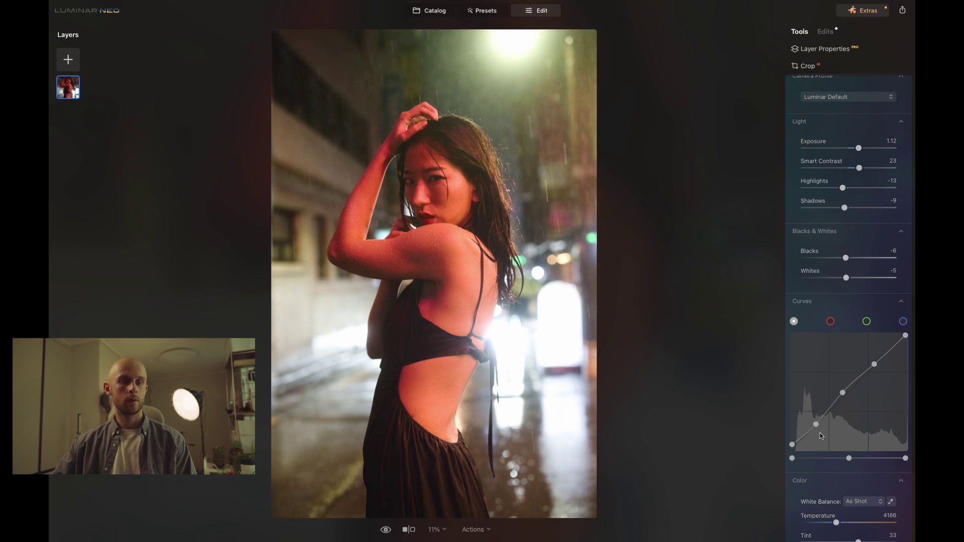
# Step: Reshape the green Curves channel with three points, lifting the highlights toward green
pyautogui.click(867, 321)
pyautogui.moveTo(879, 360); pyautogui.dragTo(879, 354)
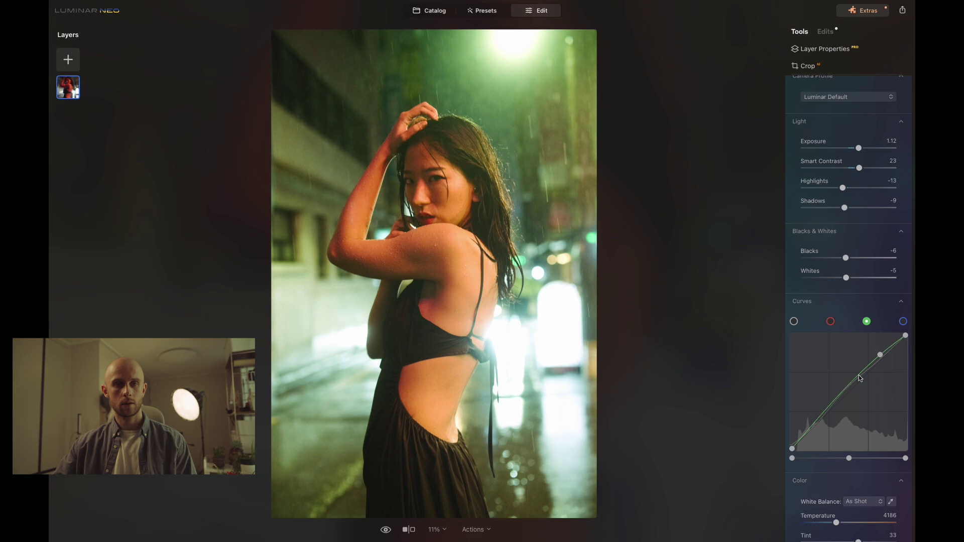
pyautogui.moveTo(849, 386); pyautogui.dragTo(847, 390)
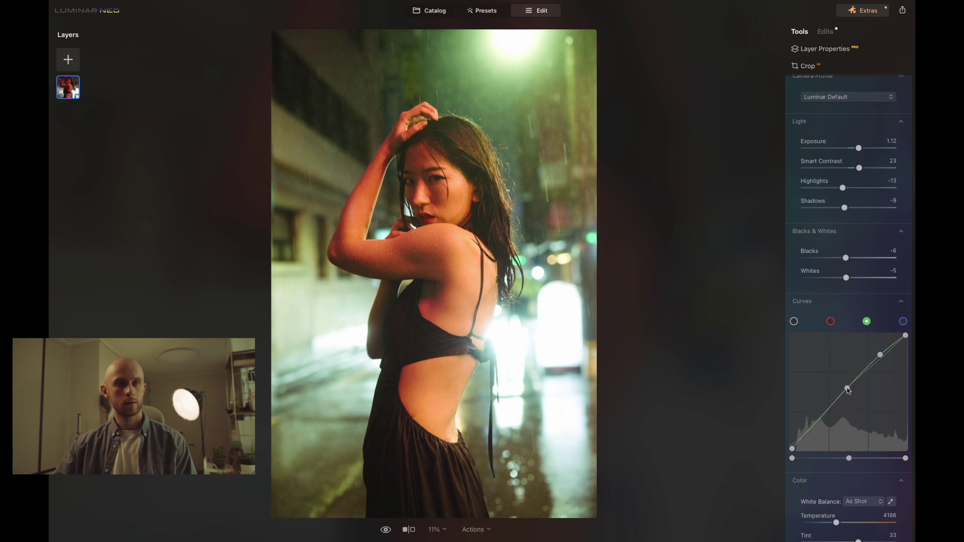
pyautogui.click(828, 409)
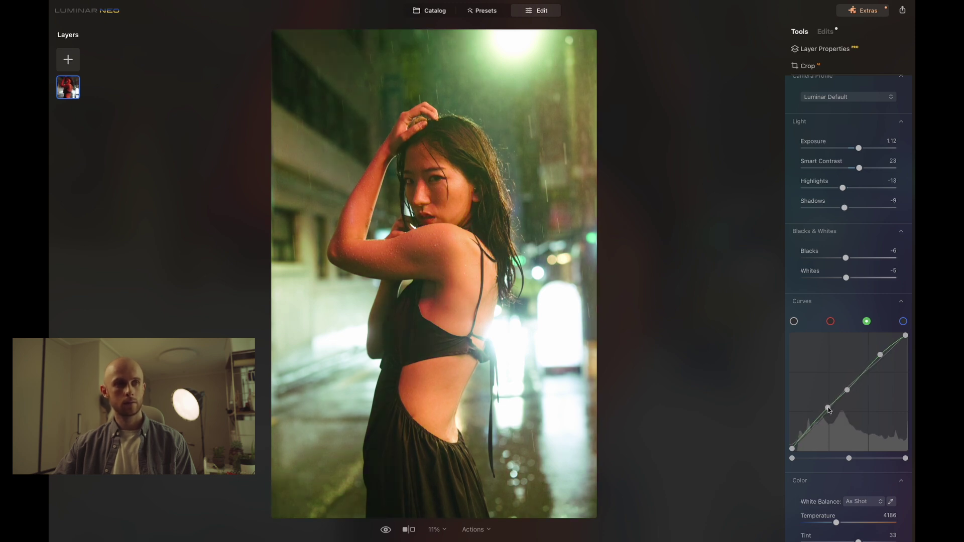
pyautogui.moveTo(831, 410); pyautogui.dragTo(830, 413)
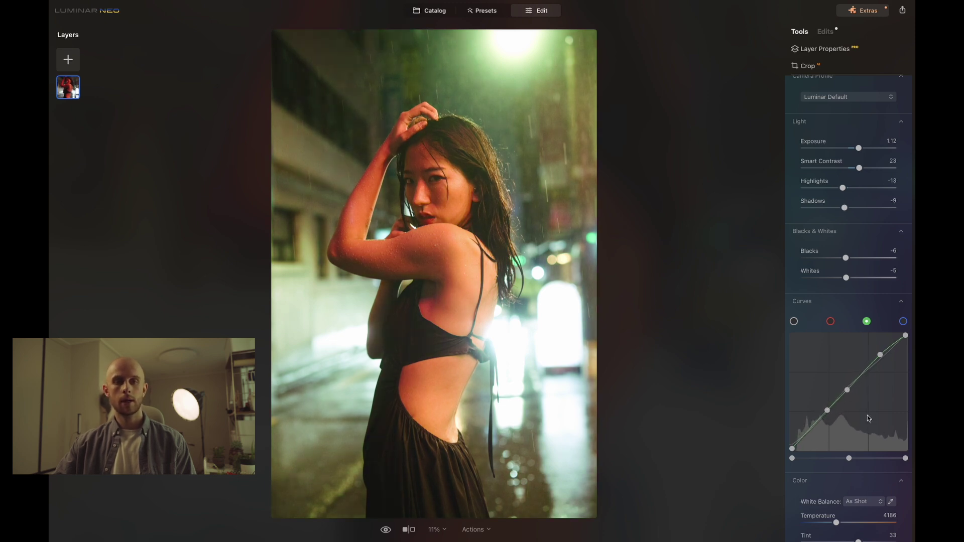
# Step: Set Saturation to 2 in Develop's Color section
pyautogui.scroll(-3, 871, 418)
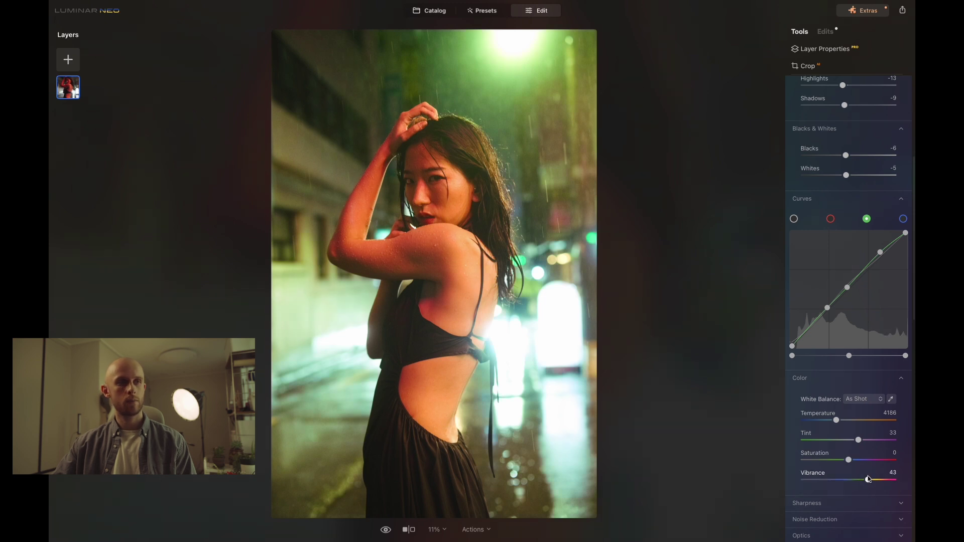
pyautogui.moveTo(849, 460); pyautogui.dragTo(848, 460)
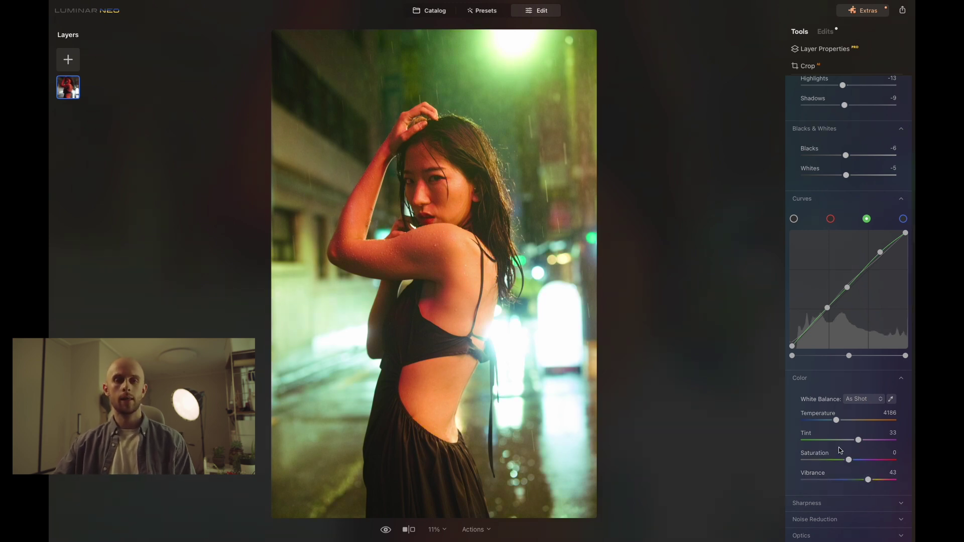
pyautogui.moveTo(849, 460); pyautogui.dragTo(850, 460)
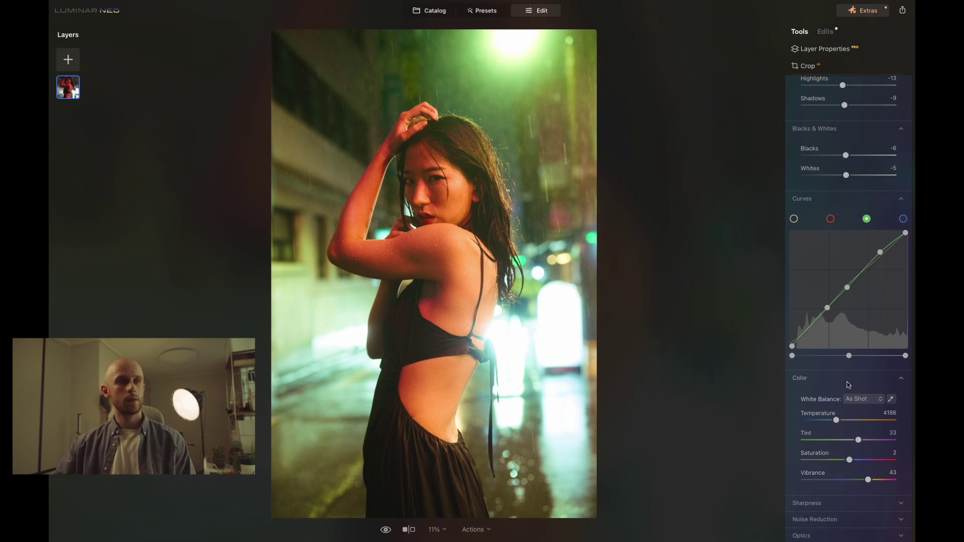
pyautogui.scroll(10, 848, 352)
# Step: Collapse Develop and open the Face tool from the Portrait tools
pyautogui.click(846, 185)
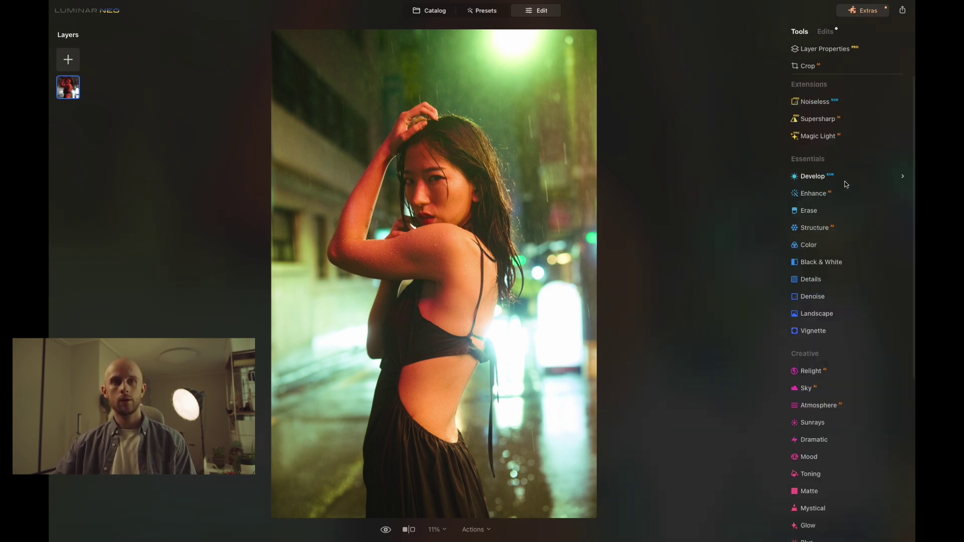
pyautogui.scroll(-3, 854, 302)
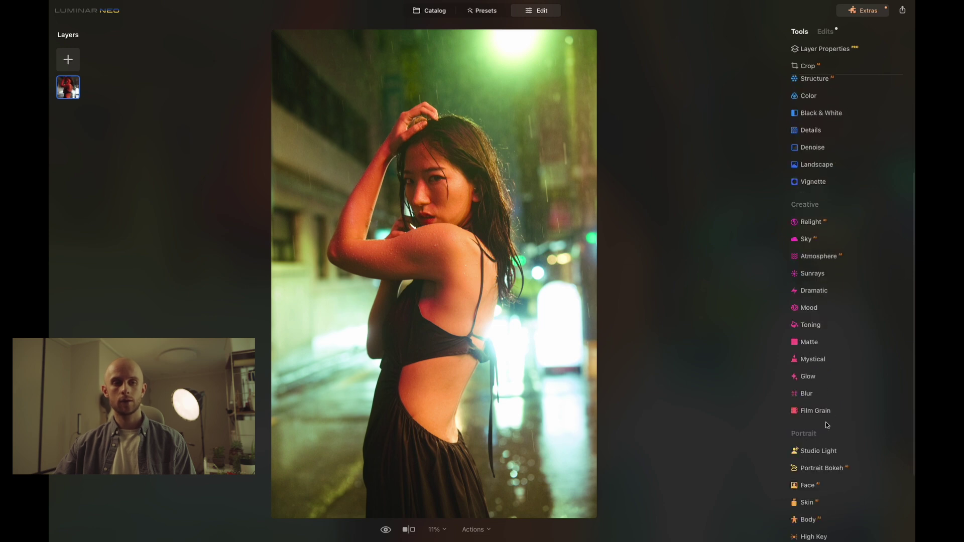
pyautogui.scroll(-2, 831, 436)
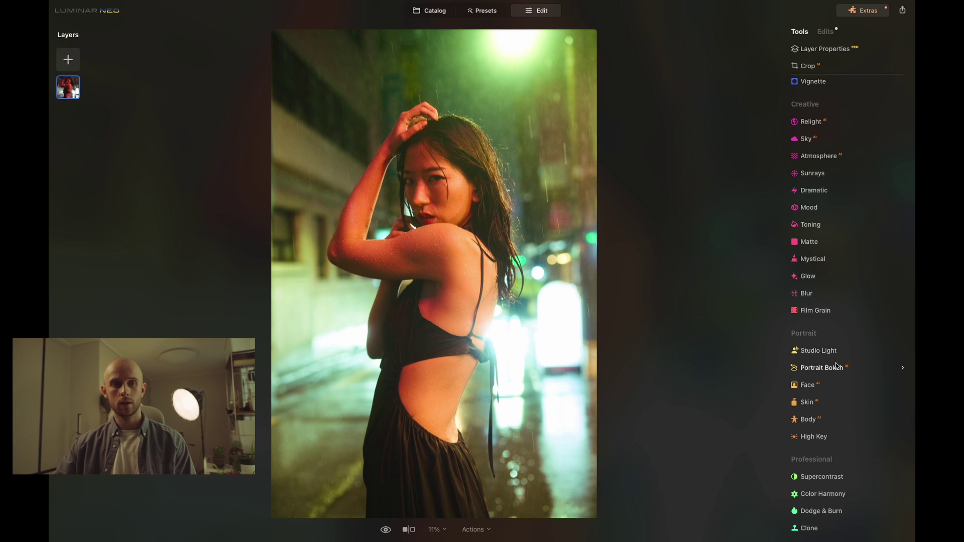
pyautogui.click(822, 384)
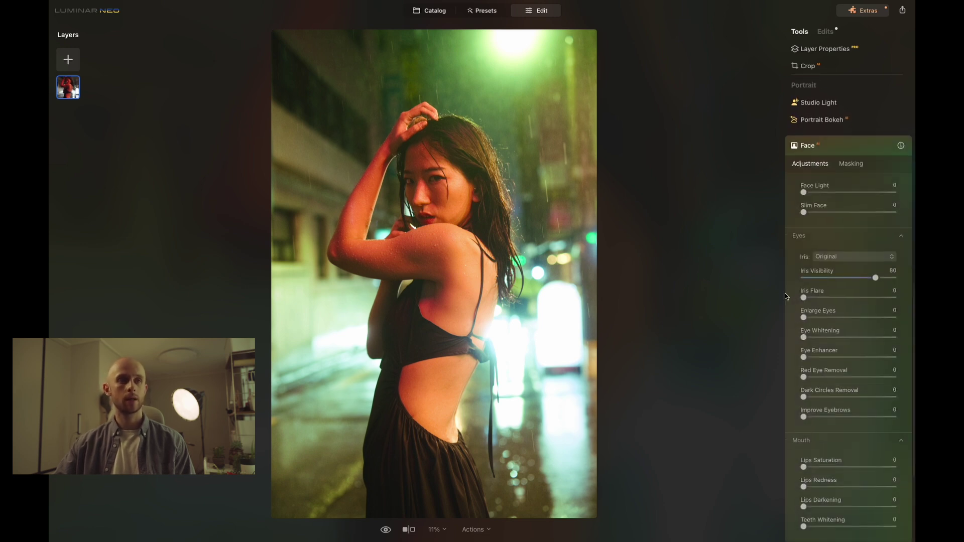
# Step: Set Face Light to 35 to brighten the model's face
pyautogui.scroll(-1, 848, 287)
pyautogui.scroll(-1, 848, 286)
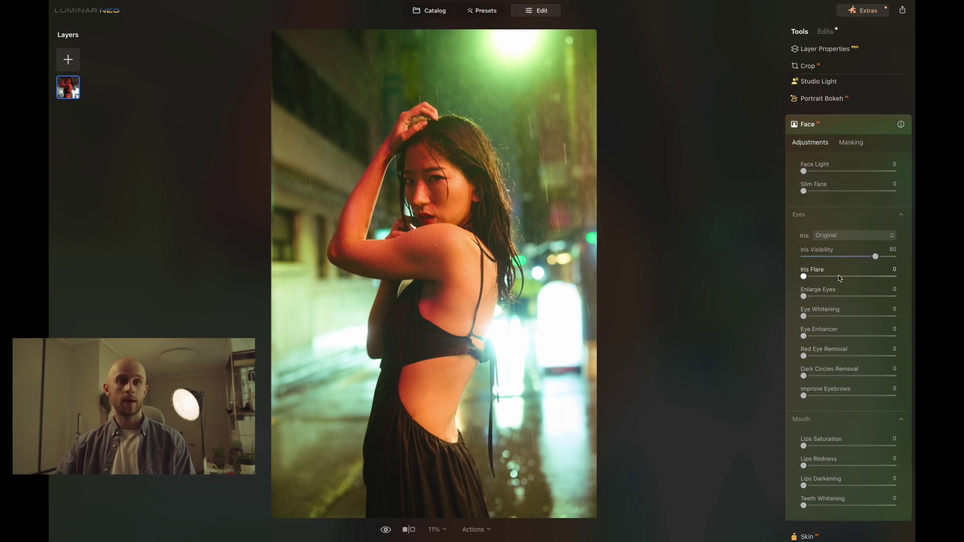
pyautogui.click(803, 171)
pyautogui.moveTo(817, 172)
pyautogui.mouseDown()
pyautogui.moveTo(872, 175)
pyautogui.moveTo(799, 176)
pyautogui.moveTo(832, 173)
pyautogui.mouseUp()
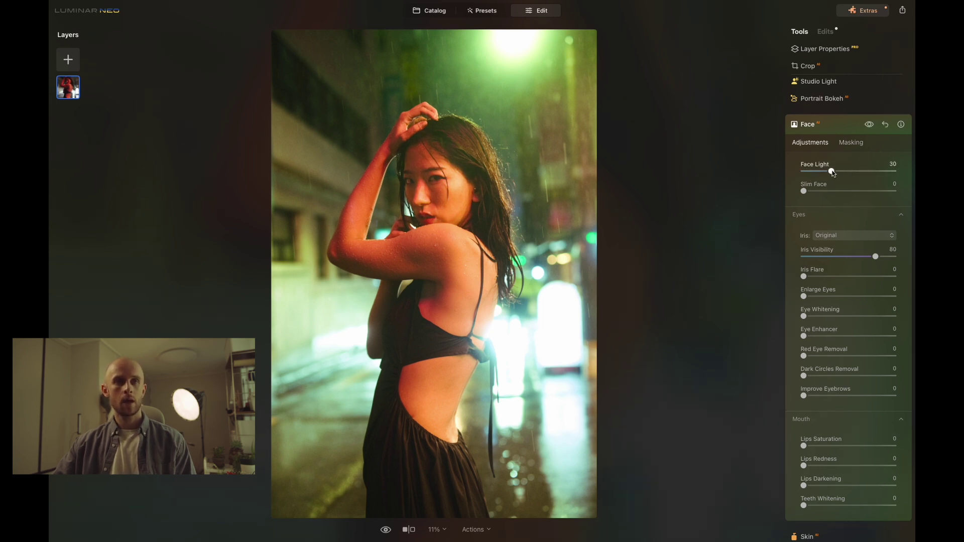
pyautogui.moveTo(832, 173); pyautogui.dragTo(834, 179)
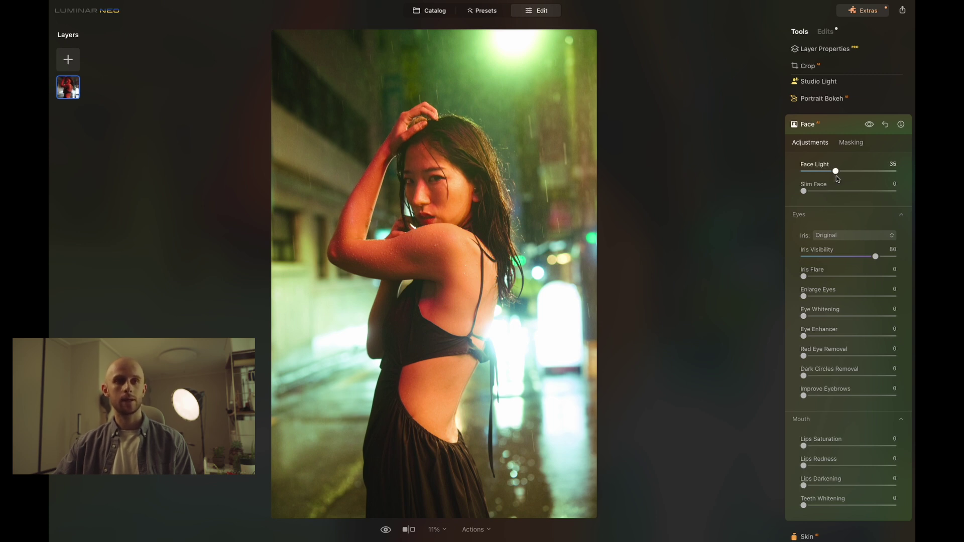
# Step: Erase the Face mask from the model's shoulder with the masking Brush in Erase mode
pyautogui.click(850, 143)
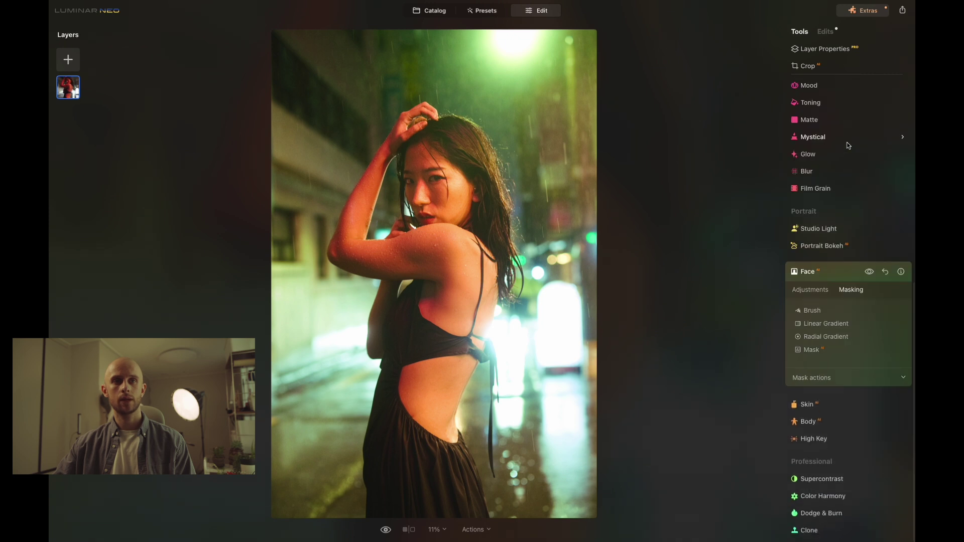
pyautogui.click(826, 311)
pyautogui.click(868, 326)
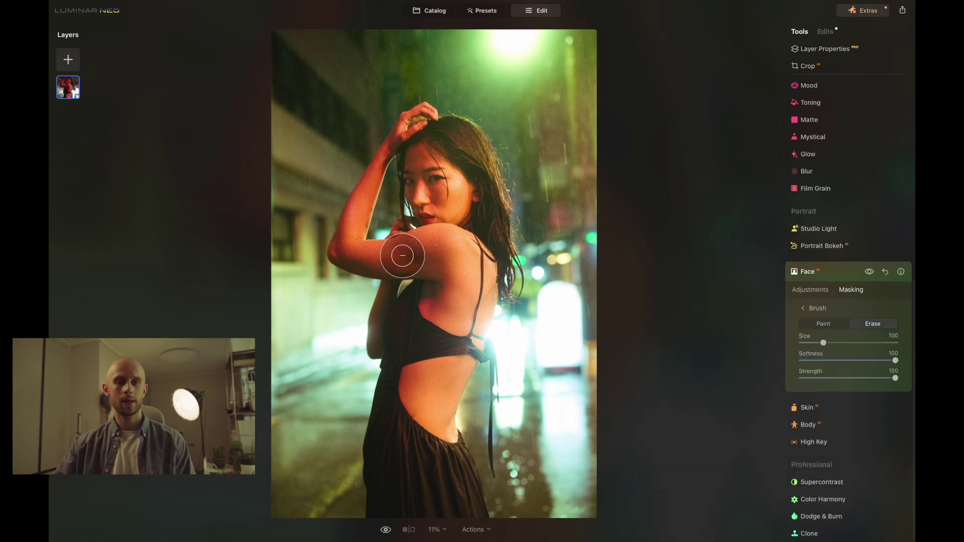
pyautogui.moveTo(431, 248)
pyautogui.mouseDown()
pyautogui.moveTo(442, 243)
pyautogui.moveTo(420, 247)
pyautogui.moveTo(447, 245)
pyautogui.moveTo(423, 248)
pyautogui.moveTo(432, 247)
pyautogui.mouseUp()
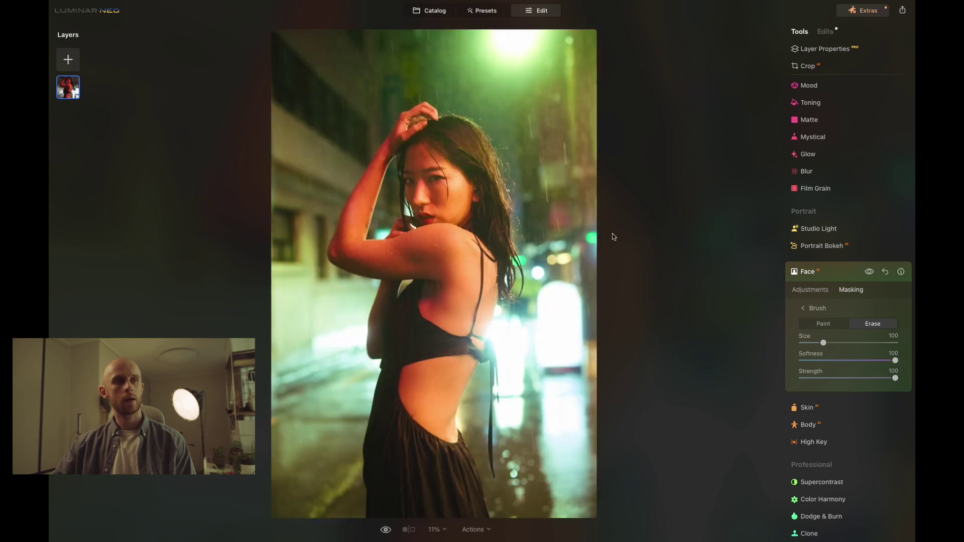
pyautogui.click(810, 291)
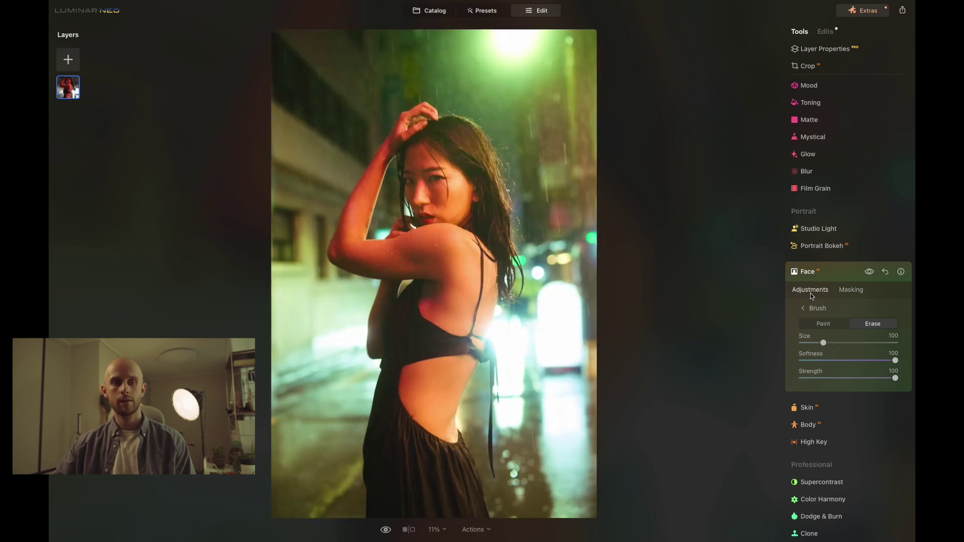
pyautogui.scroll(-3, 805, 299)
# Step: Readjust Face Light to 42
pyautogui.moveTo(835, 192); pyautogui.dragTo(823, 193)
pyautogui.click(839, 193)
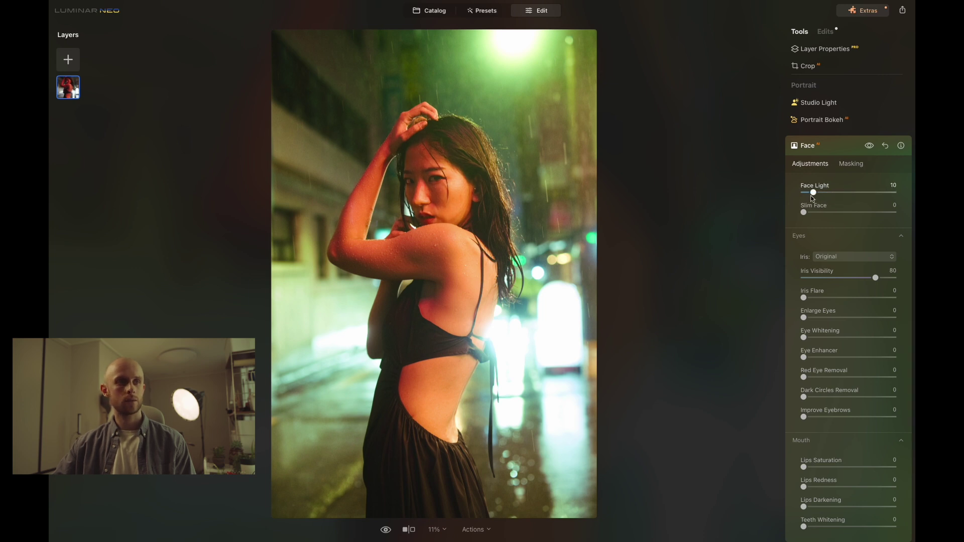
pyautogui.click(822, 200)
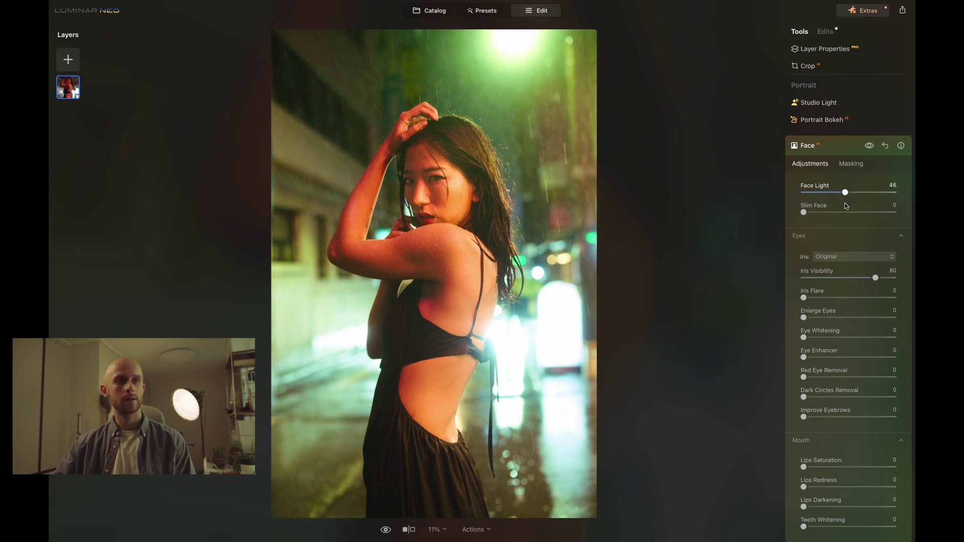
pyautogui.moveTo(822, 206); pyautogui.dragTo(838, 206)
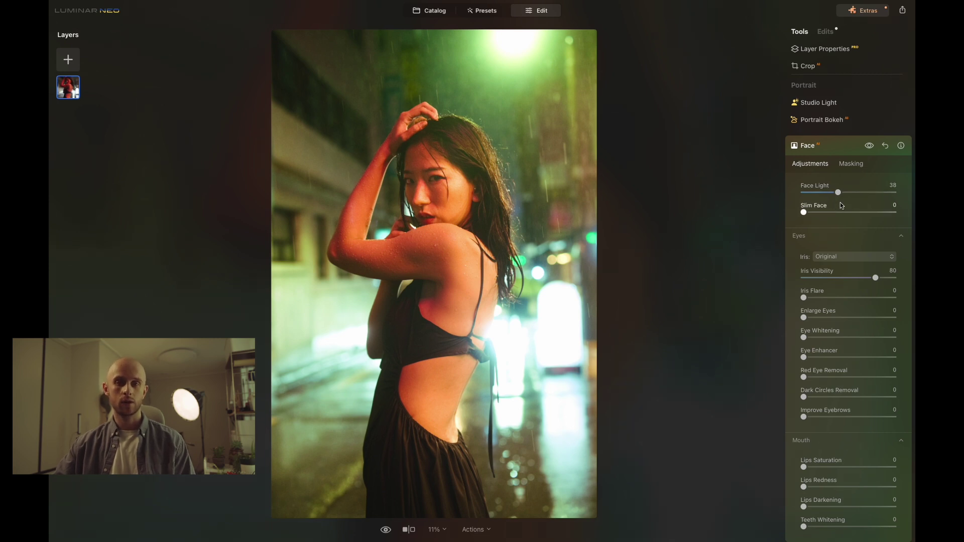
pyautogui.moveTo(838, 195); pyautogui.dragTo(842, 194)
# Step: Set Eye Whitening to 42 in the Eyes section
pyautogui.scroll(-1, 835, 258)
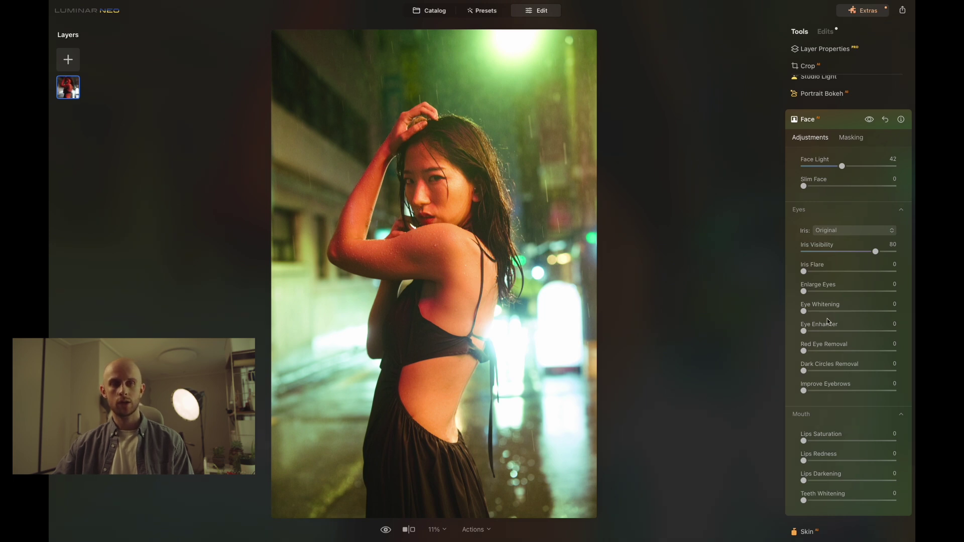
pyautogui.moveTo(827, 311)
pyautogui.mouseDown()
pyautogui.moveTo(816, 312)
pyautogui.moveTo(838, 314)
pyautogui.mouseUp()
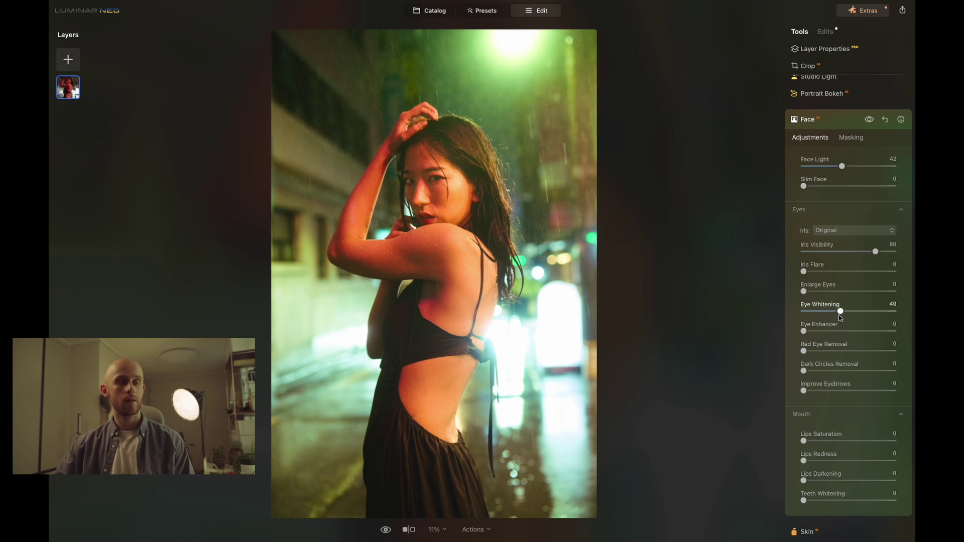
pyautogui.press('Right')
pyautogui.press('Right')
pyautogui.press('Right')
pyautogui.press('Right')
pyautogui.press('Right')
pyautogui.press('Right')
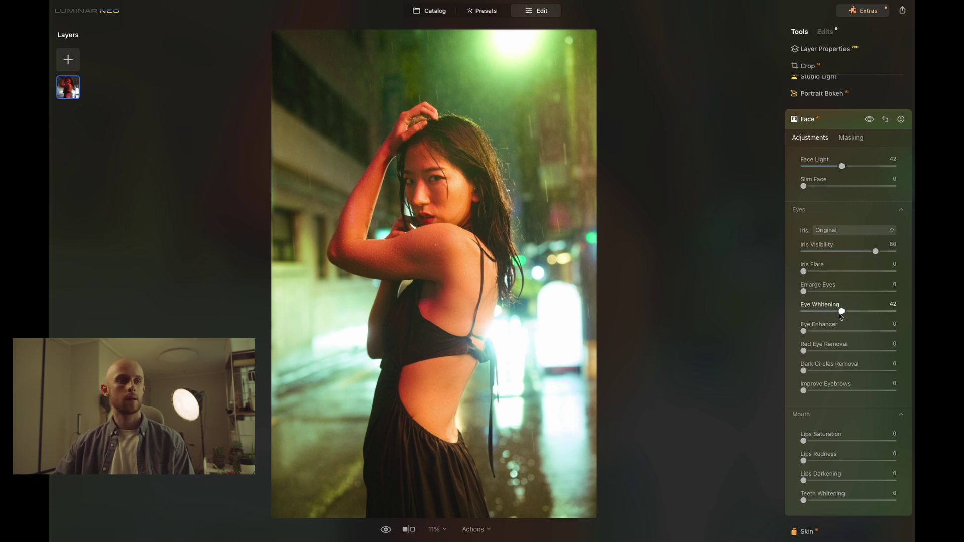
pyautogui.scroll(-1, 831, 321)
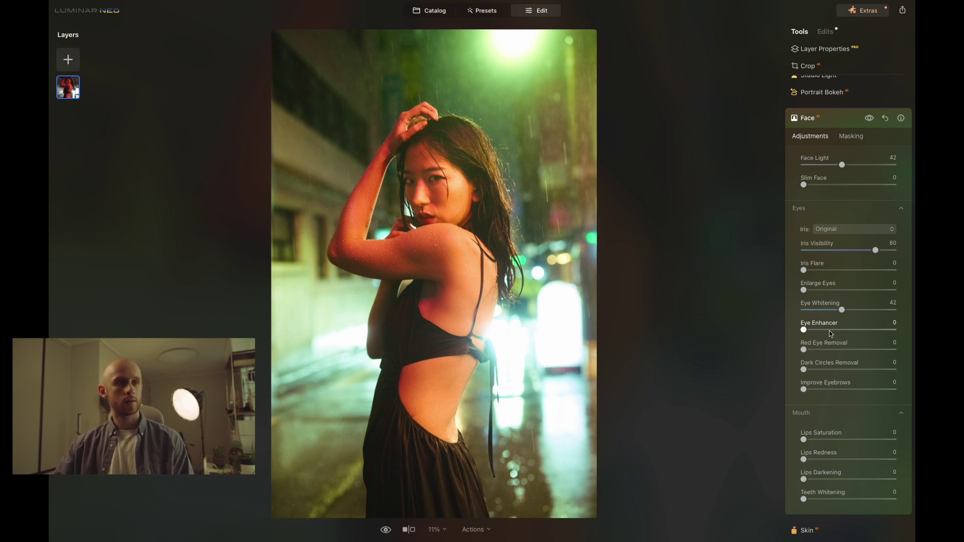
# Step: Set Eye Enhancer to 37 and Improve Eyebrows to 10
pyautogui.moveTo(831, 331); pyautogui.dragTo(838, 337)
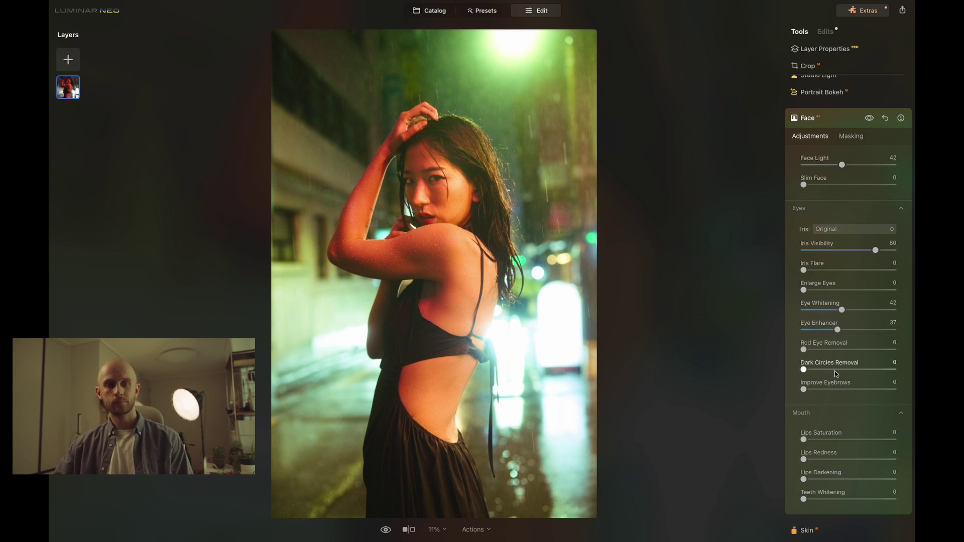
pyautogui.scroll(-1, 826, 406)
pyautogui.scroll(-2, 825, 403)
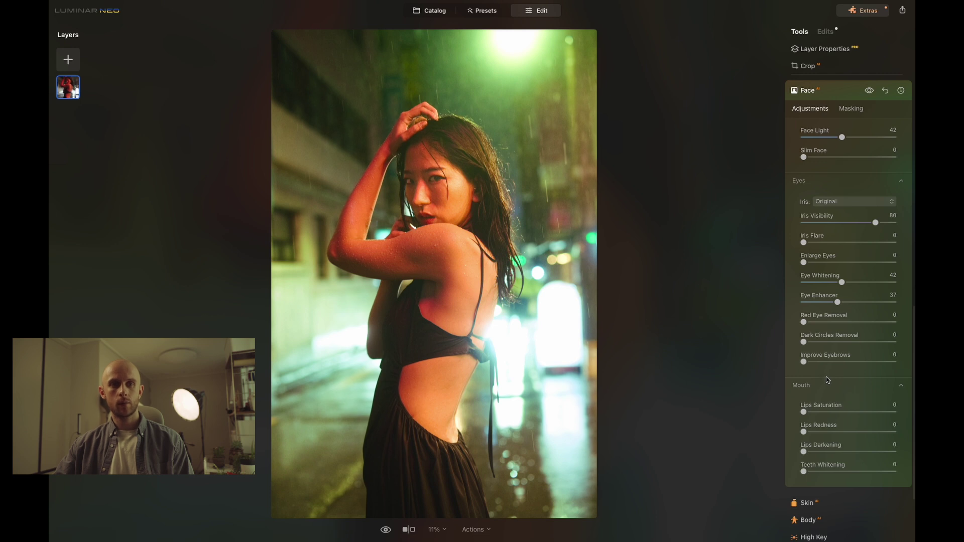
pyautogui.moveTo(804, 362); pyautogui.dragTo(813, 363)
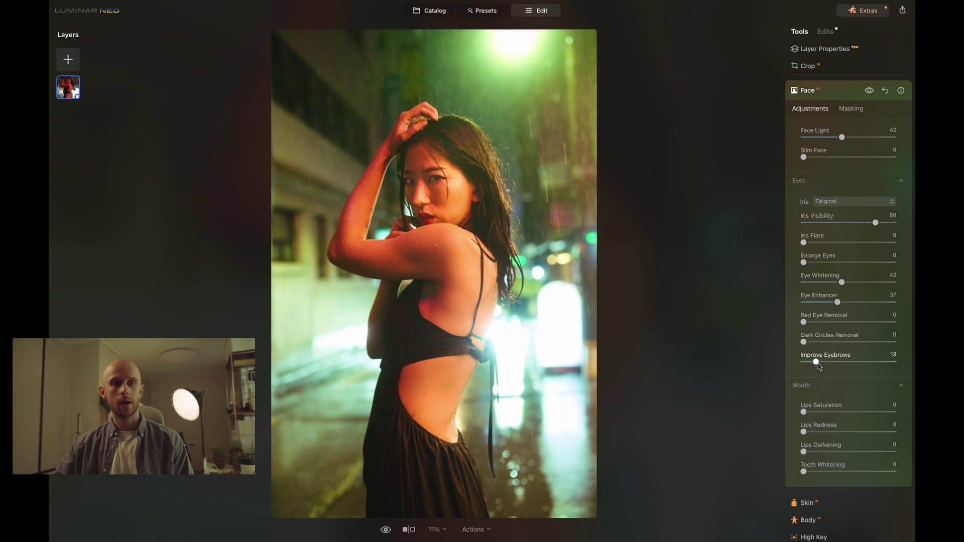
pyautogui.moveTo(818, 365); pyautogui.dragTo(816, 366)
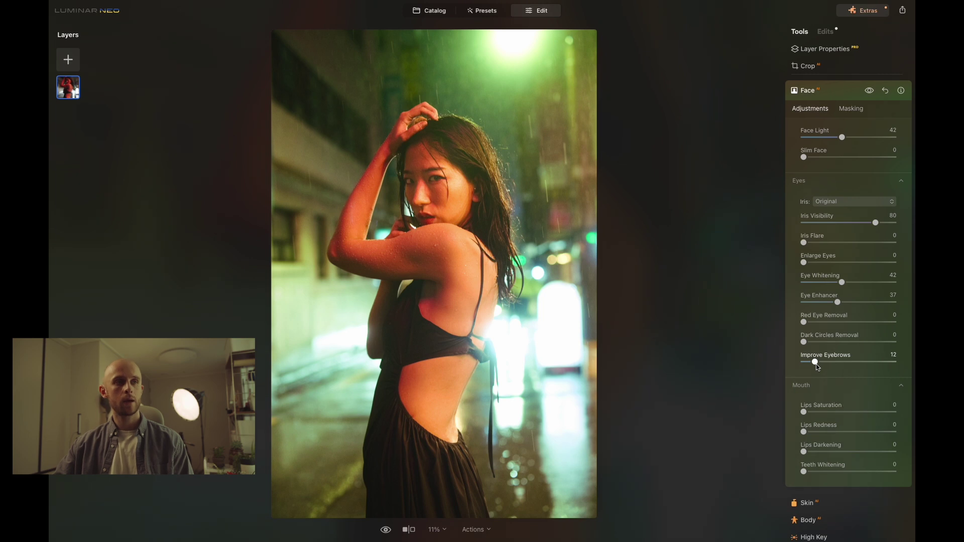
pyautogui.moveTo(817, 363); pyautogui.dragTo(815, 366)
pyautogui.scroll(-2, 837, 334)
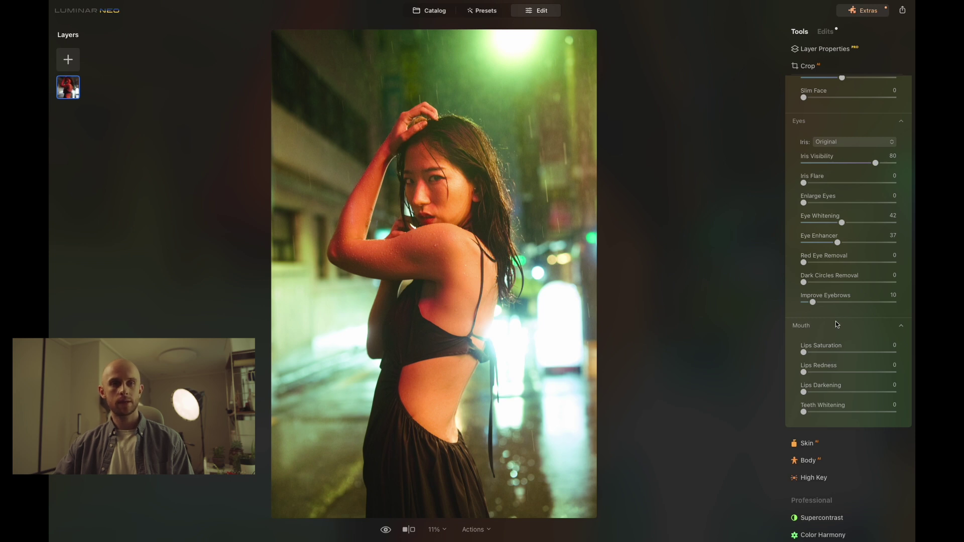
# Step: Set Lips Saturation to 39 and Lips Redness to 36 in the Mouth section
pyautogui.moveTo(819, 353); pyautogui.dragTo(831, 357)
pyautogui.moveTo(830, 372); pyautogui.dragTo(837, 356)
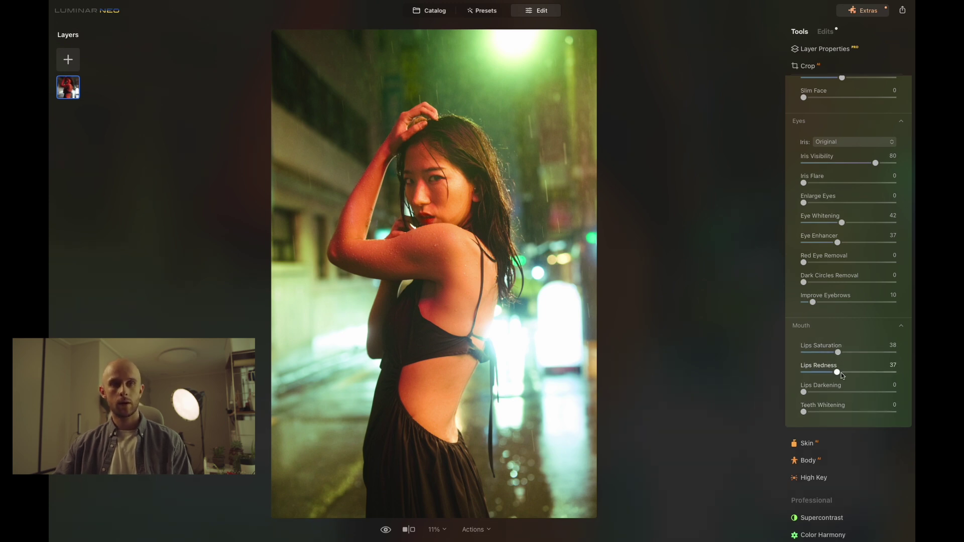
pyautogui.moveTo(838, 353); pyautogui.dragTo(837, 372)
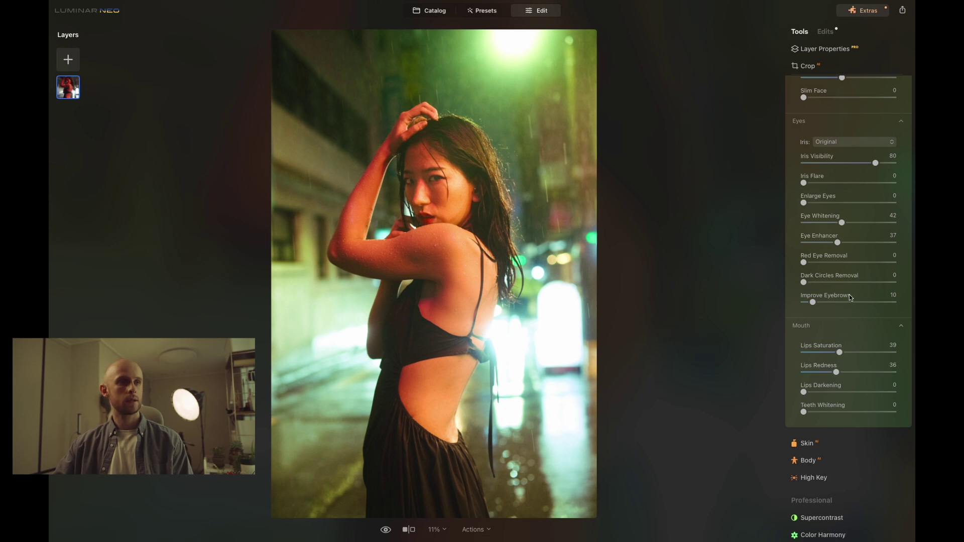
pyautogui.scroll(3, 848, 291)
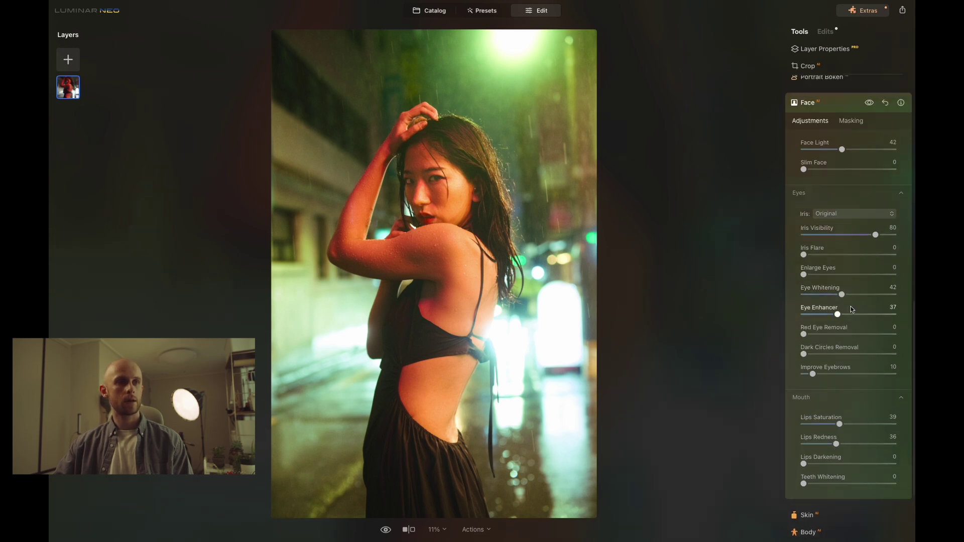
pyautogui.scroll(1, 851, 311)
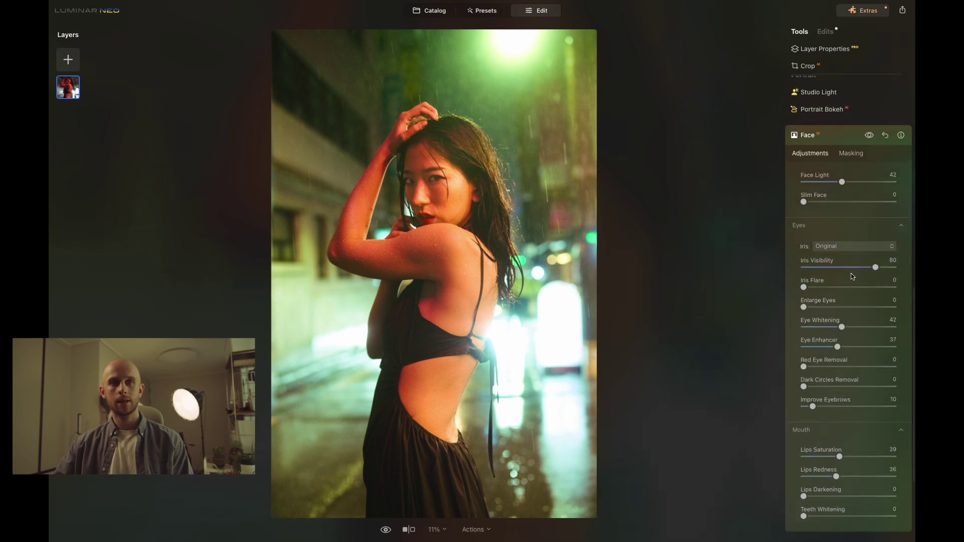
# Step: Toggle the Face tool's visibility to compare before and after, then collapse Face
pyautogui.click(869, 136)
pyautogui.click(869, 136)
pyautogui.click(869, 135)
pyautogui.click(869, 136)
pyautogui.click(869, 135)
pyautogui.click(870, 136)
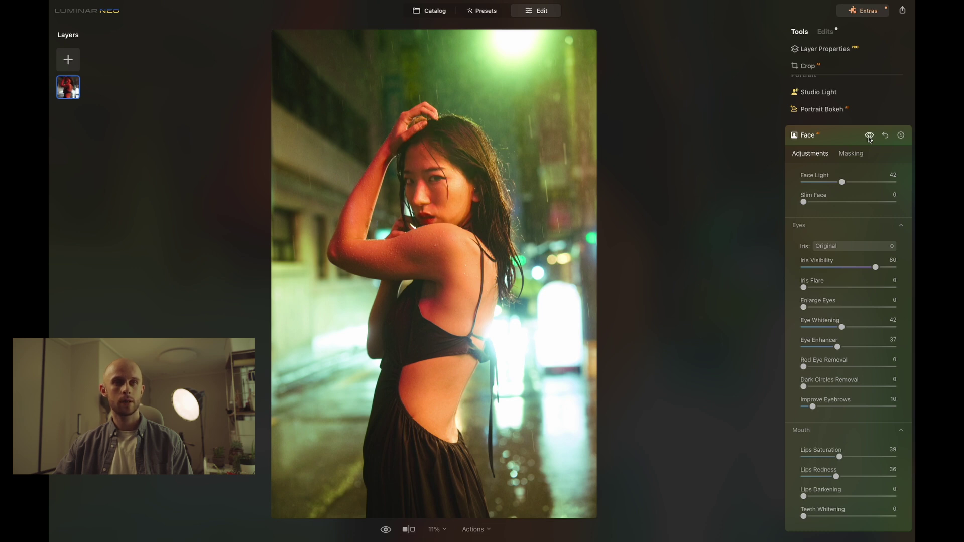
pyautogui.click(834, 134)
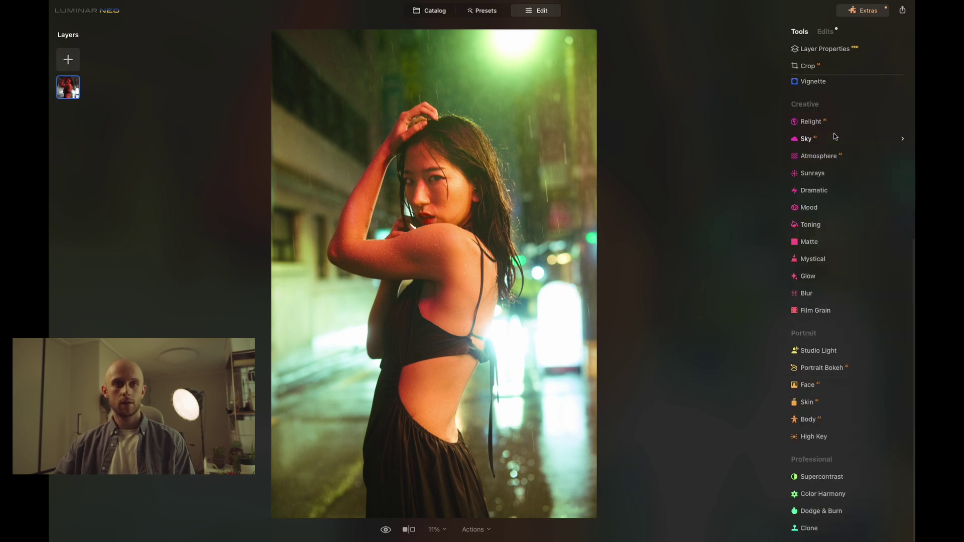
# Step: Open the Skin tool and set Amount to 39, leaving Shine Removal at 0
pyautogui.click(806, 402)
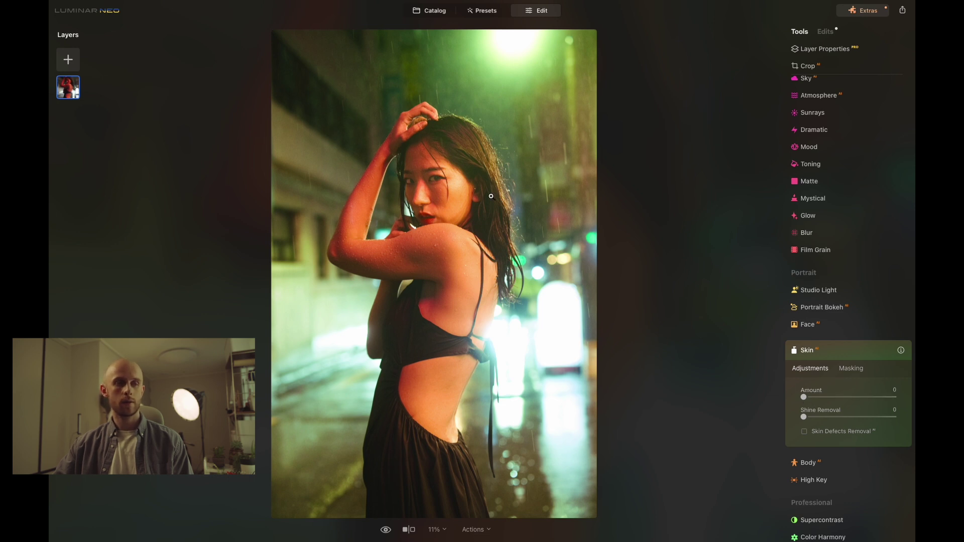
pyautogui.scroll(3, 422, 183)
pyautogui.moveTo(451, 196); pyautogui.dragTo(459, 262)
pyautogui.scroll(1, 459, 262)
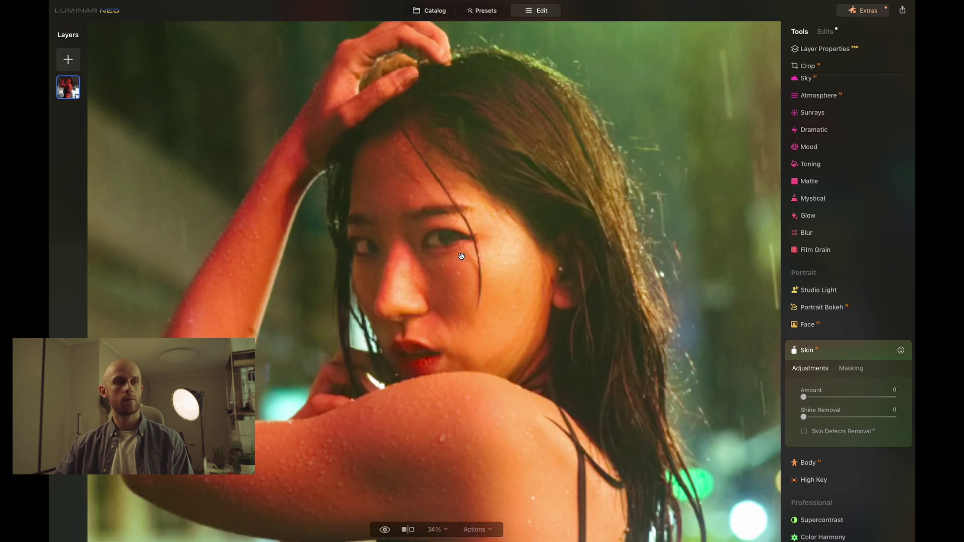
pyautogui.moveTo(804, 398); pyautogui.dragTo(835, 396)
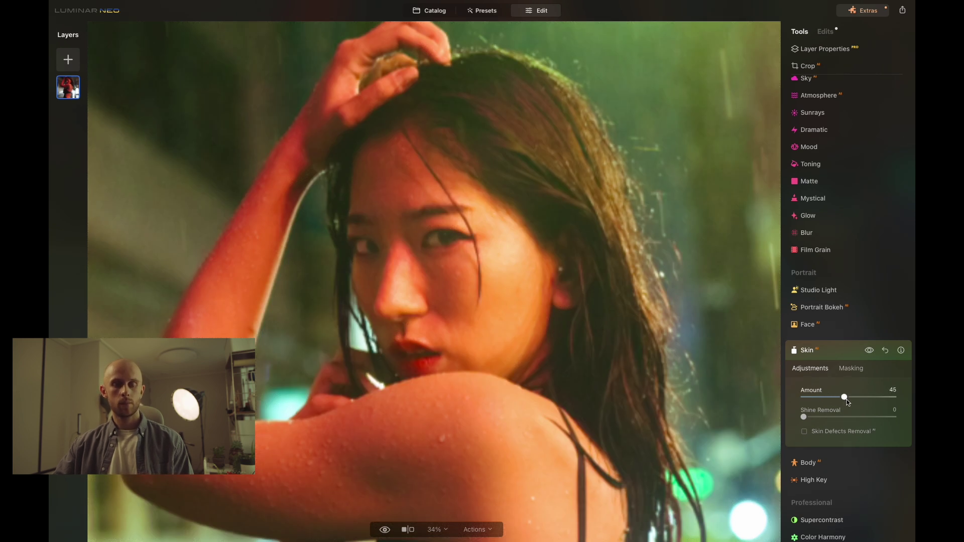
pyautogui.moveTo(844, 400); pyautogui.dragTo(841, 400)
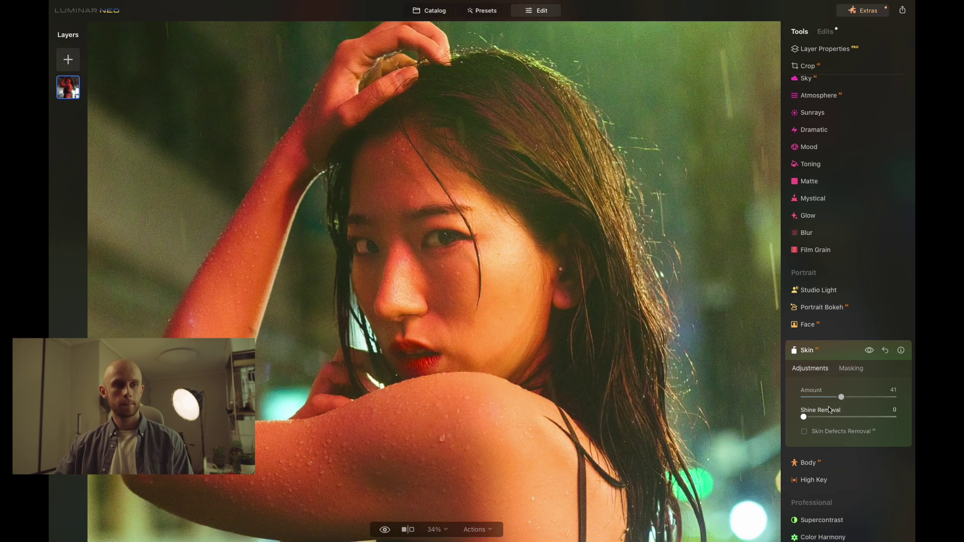
pyautogui.moveTo(841, 397); pyautogui.dragTo(840, 397)
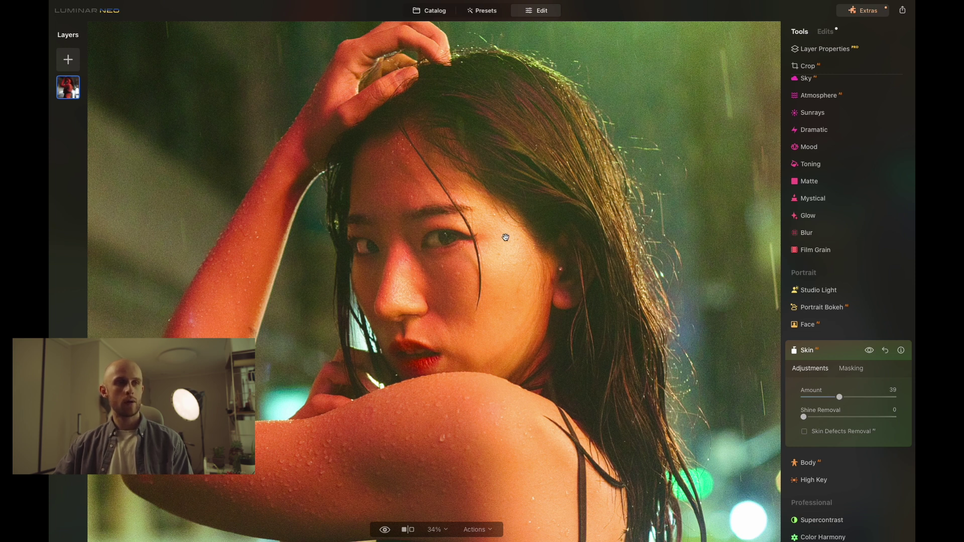
# Step: Set Skin Shine Removal to 58, compare with and without the skin edits, then show Masking options
pyautogui.moveTo(842, 418); pyautogui.dragTo(855, 418)
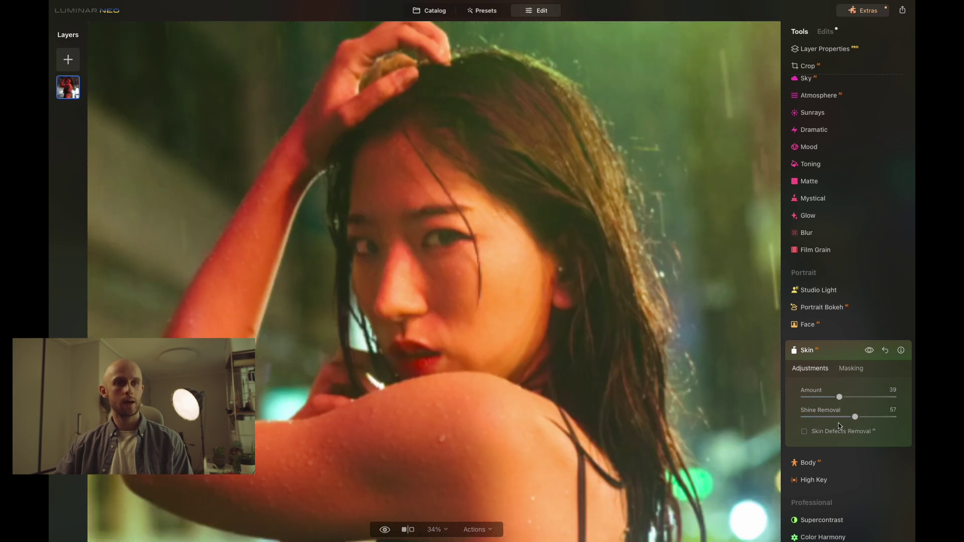
pyautogui.click(855, 417)
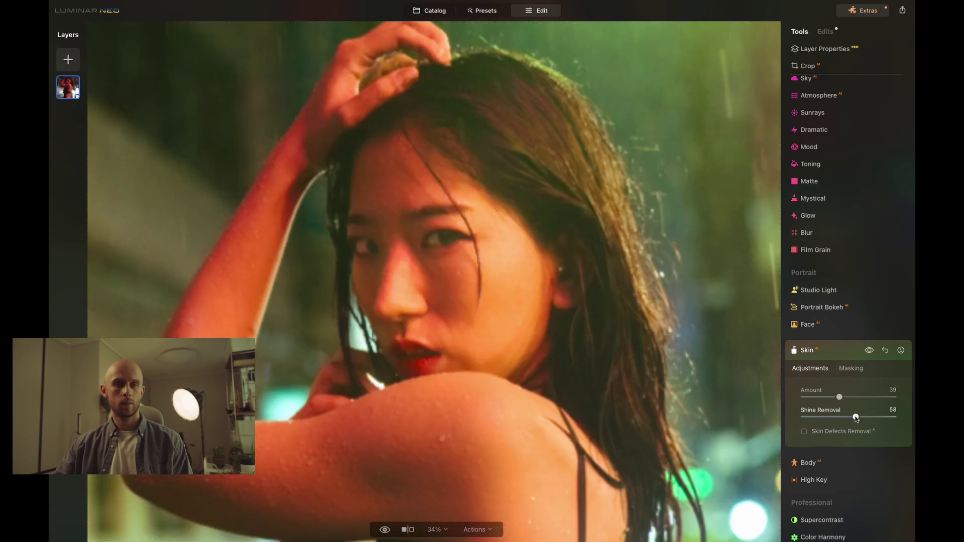
pyautogui.click(871, 351)
pyautogui.click(870, 351)
pyautogui.click(871, 351)
pyautogui.click(870, 351)
pyautogui.click(870, 351)
pyautogui.click(871, 351)
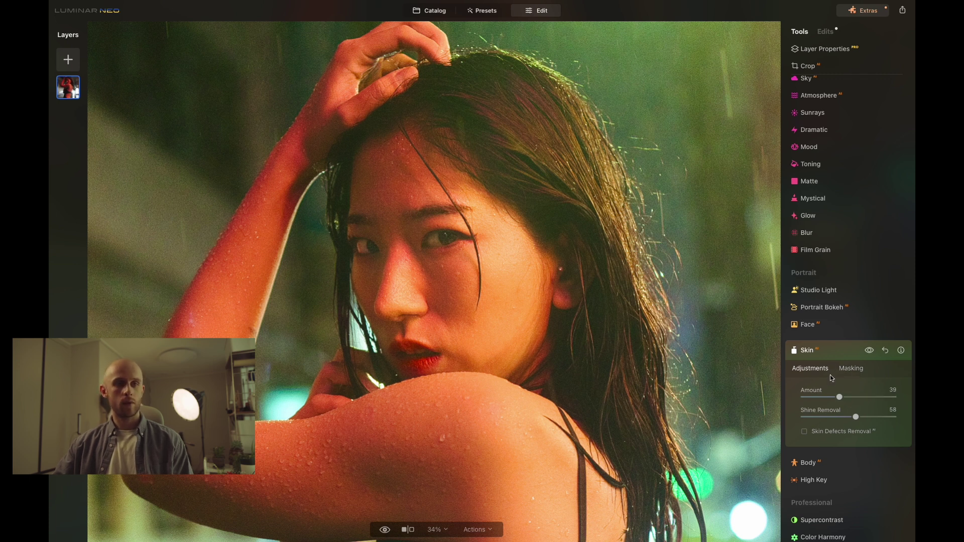
pyautogui.click(851, 368)
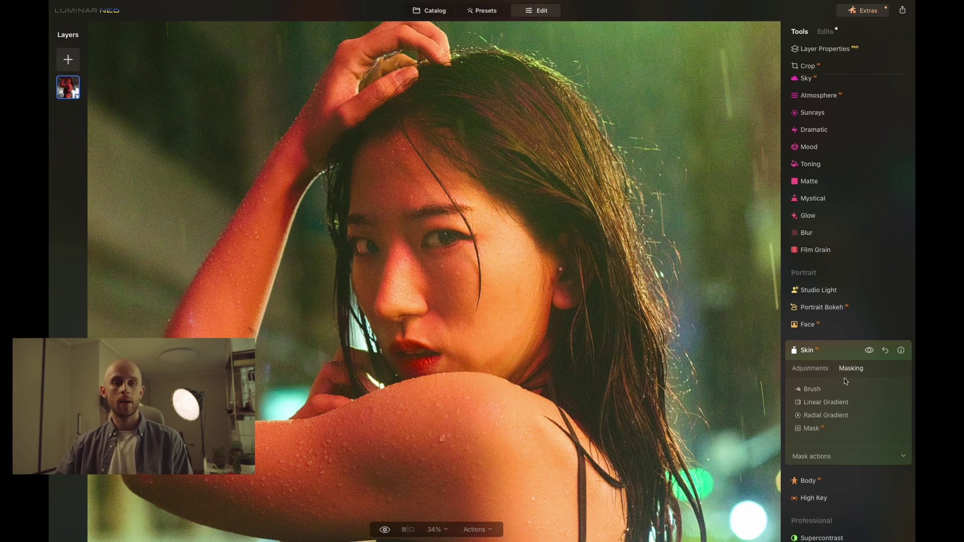
# Step: Collapse the Skin settings, fit the whole photo in view, and display the Edits list
pyautogui.click(846, 351)
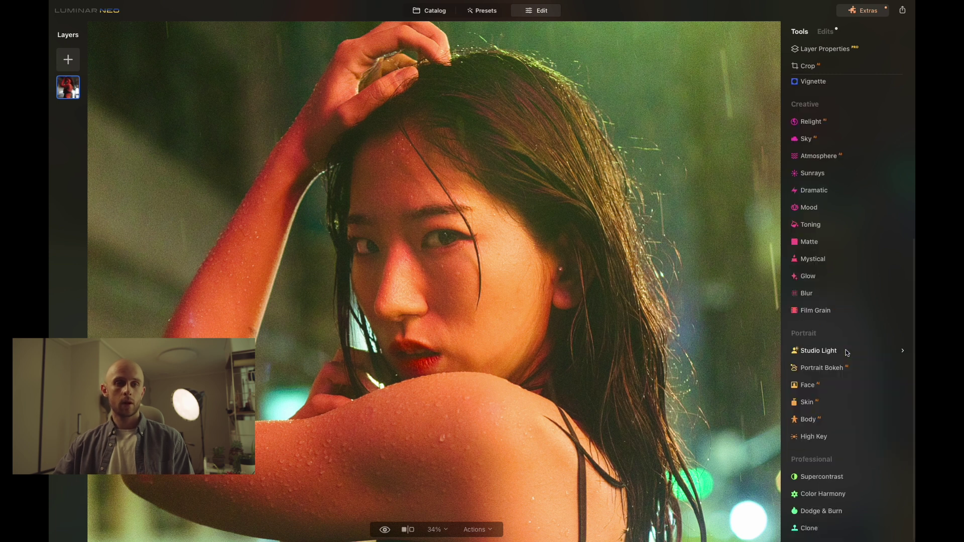
pyautogui.press('super+0')
pyautogui.scroll(-1, 617, 338)
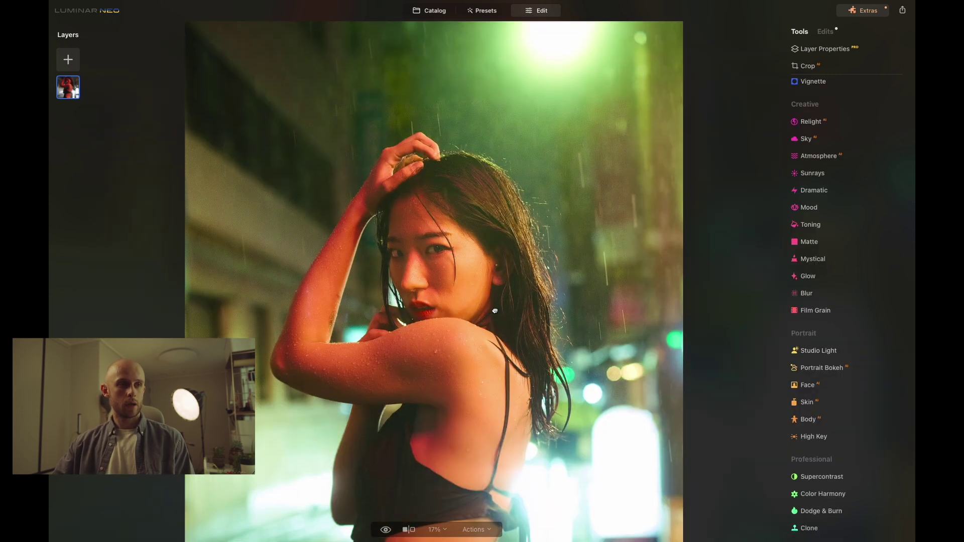
pyautogui.click(829, 33)
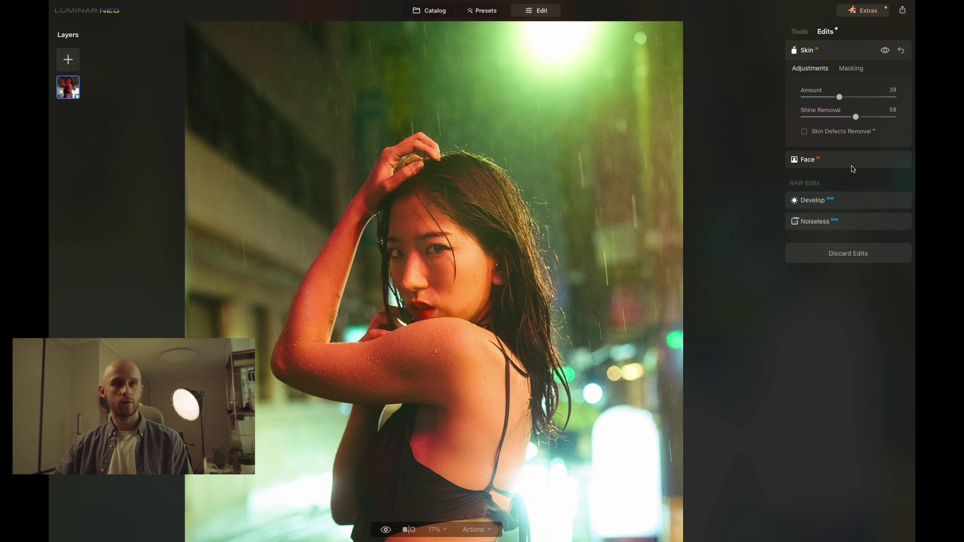
pyautogui.click(857, 201)
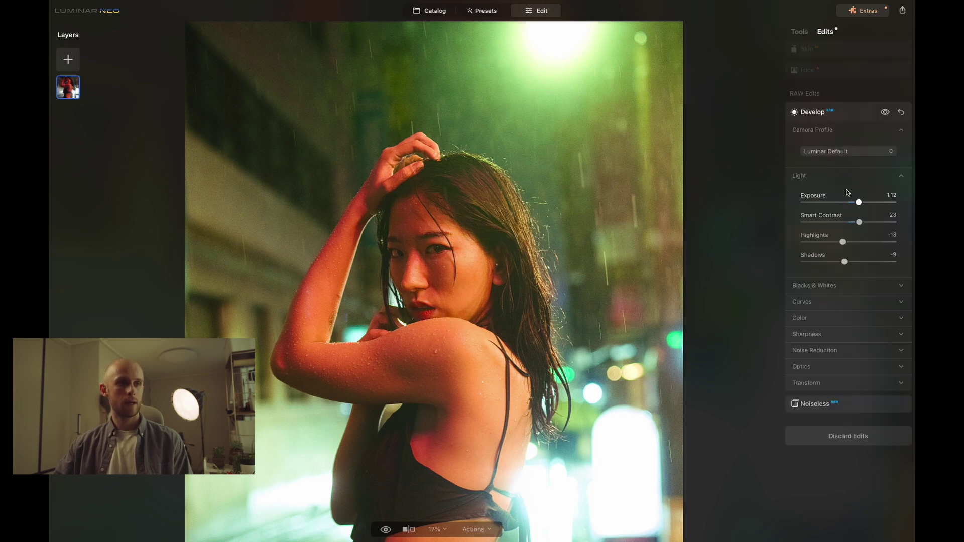
pyautogui.click(838, 46)
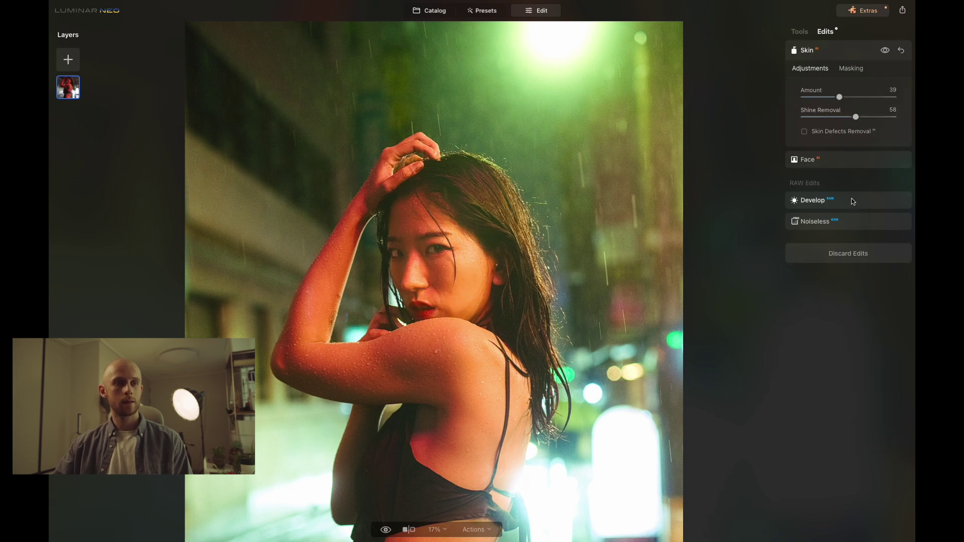
pyautogui.click(852, 201)
pyautogui.click(839, 44)
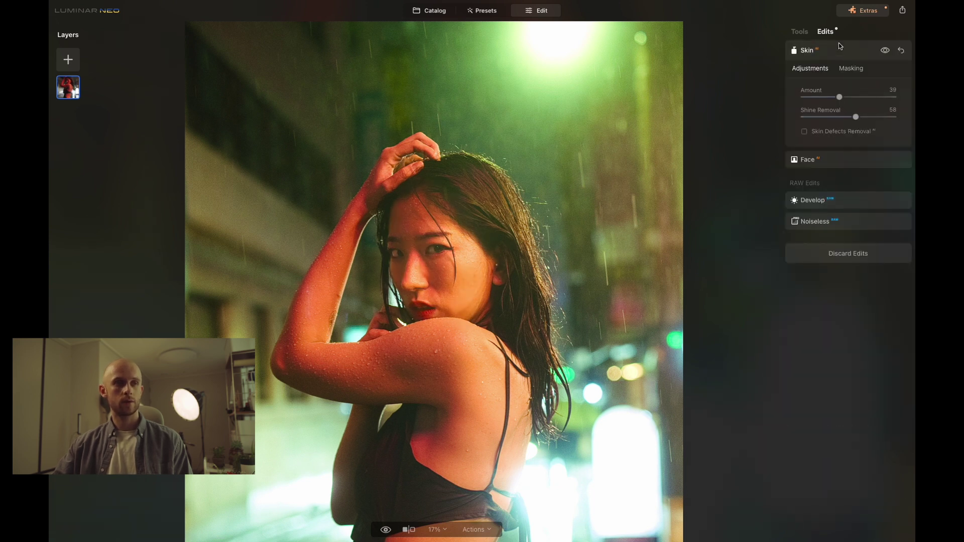